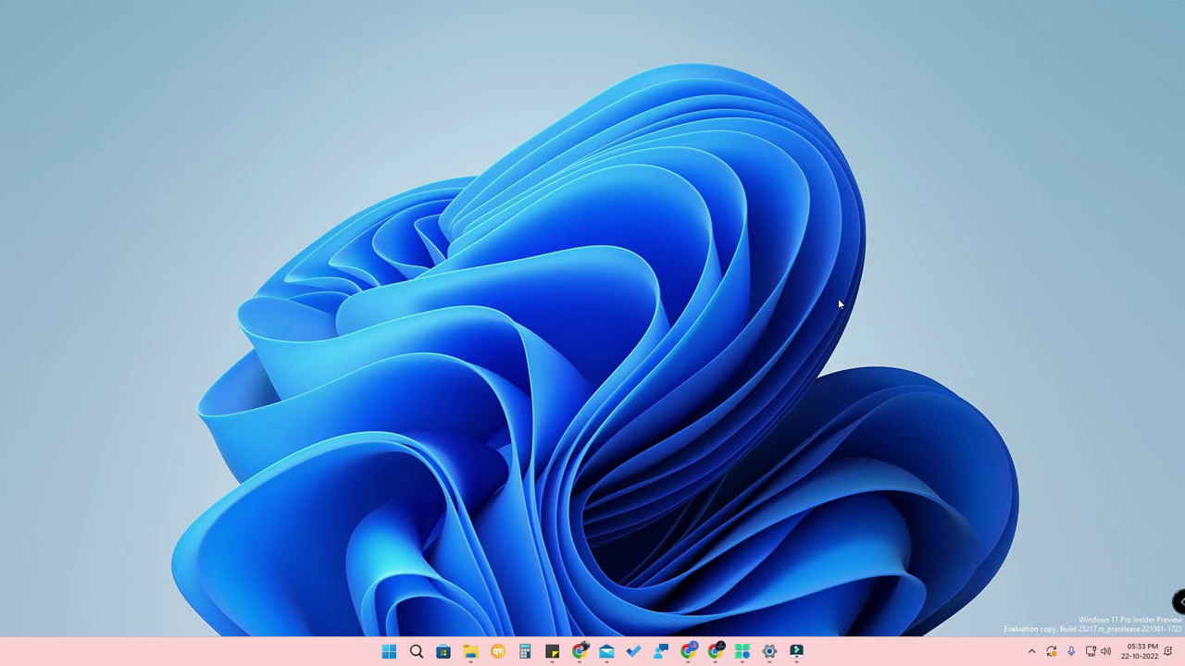
Launch Microsoft PC Manager from its taskbar icon.
{"action": "left_click", "coordinate": [741, 651]}
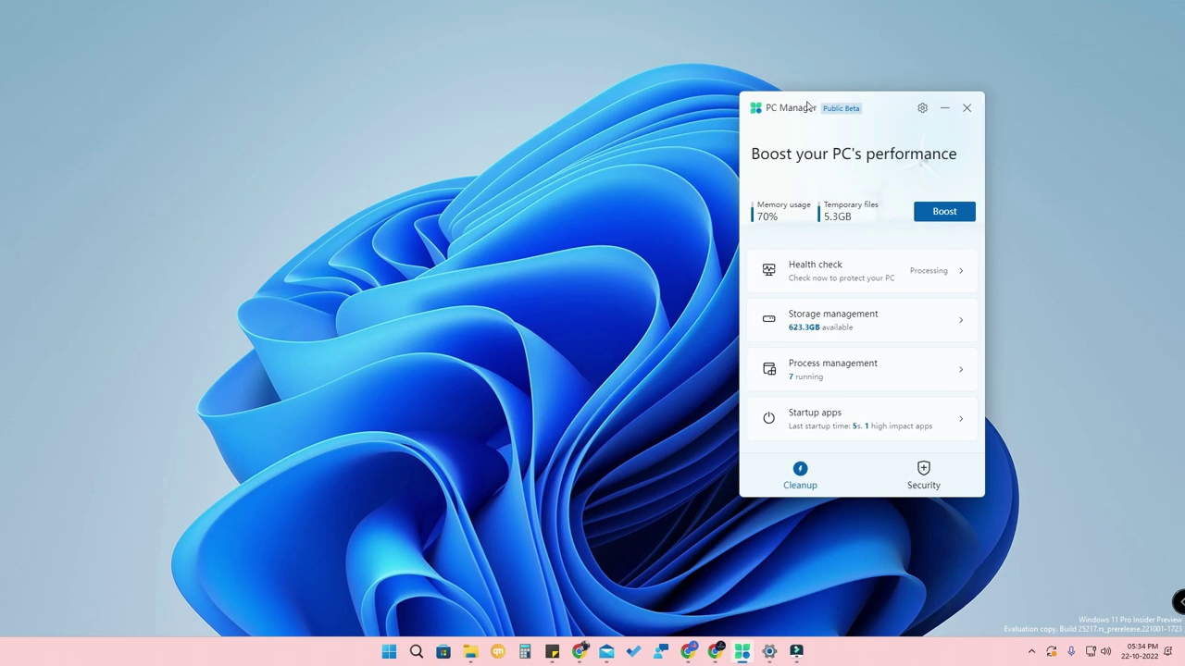
Centre the PC Manager window and toggle Browser Protection's default-browser blocking off and back on.
{"action": "left_click_drag", "start_coordinate": [810, 108], "coordinate": [575, 102]}
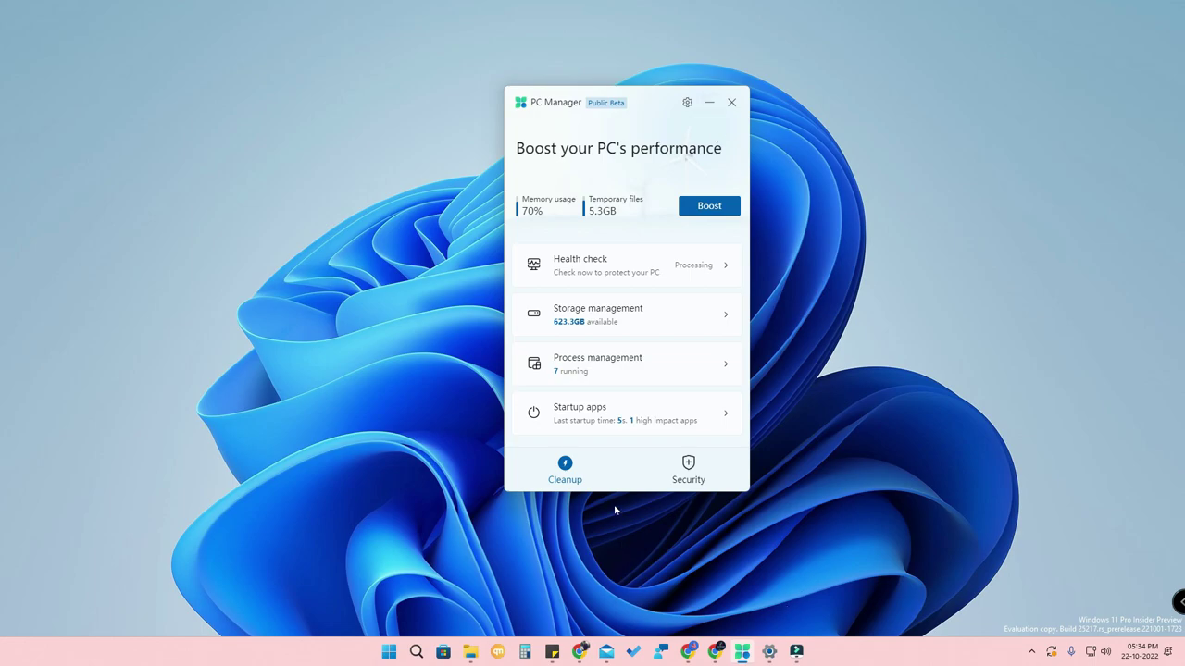
{"action": "left_click", "coordinate": [652, 474]}
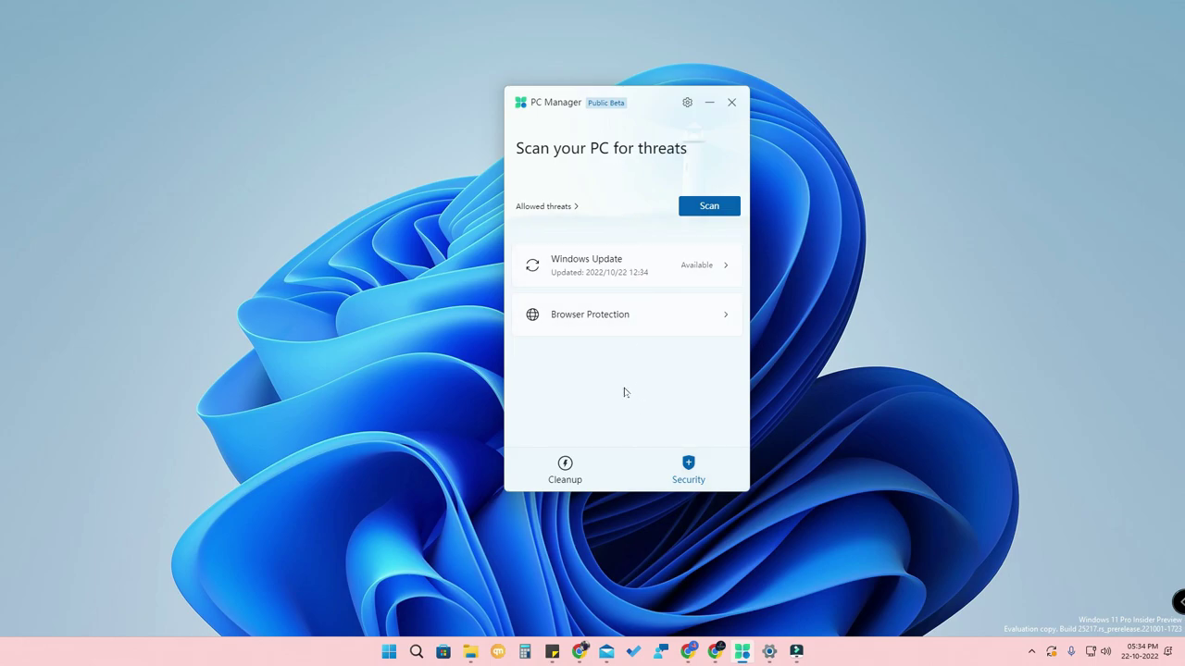
{"action": "left_click", "coordinate": [622, 326]}
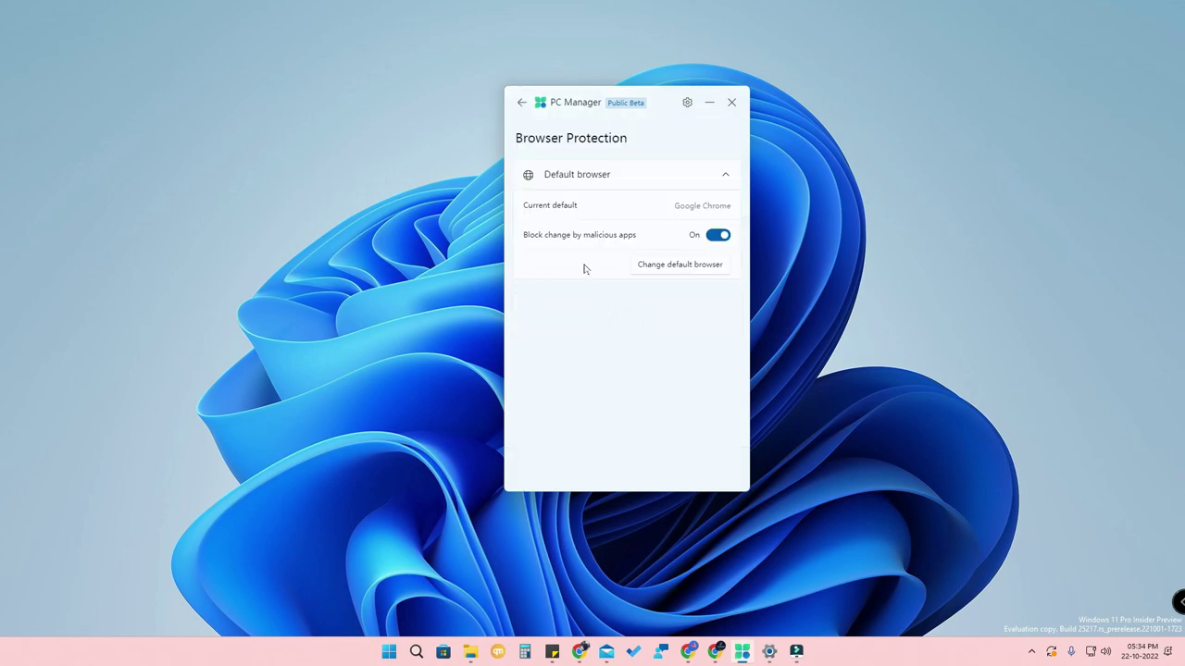
{"action": "left_click", "coordinate": [719, 235]}
{"action": "left_click", "coordinate": [718, 237]}
Cancel Change default browser to keep Google Chrome, then return to the Cleanup page.
{"action": "left_click", "coordinate": [666, 187]}
{"action": "left_click", "coordinate": [667, 187]}
{"action": "left_click", "coordinate": [661, 266]}
{"action": "left_click", "coordinate": [670, 363]}
{"action": "left_click", "coordinate": [521, 102]}
{"action": "left_click", "coordinate": [603, 488]}
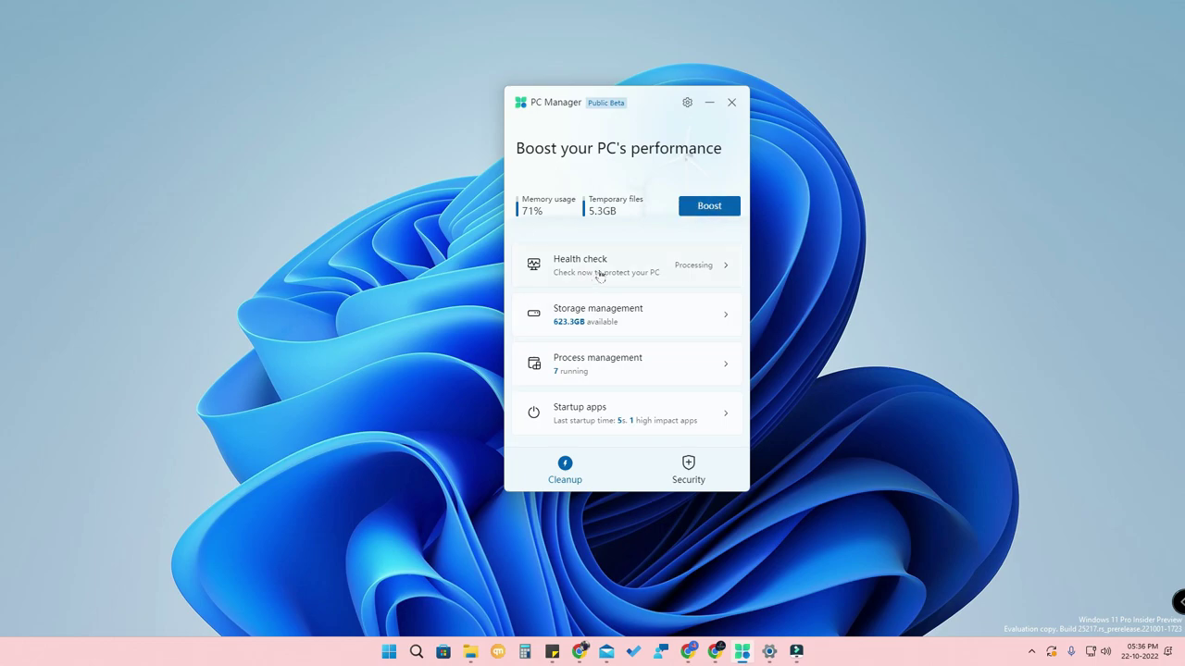
Run the health check and proceed with all four ticked cleanup items, finishing with Done.
{"action": "left_click", "coordinate": [627, 266]}
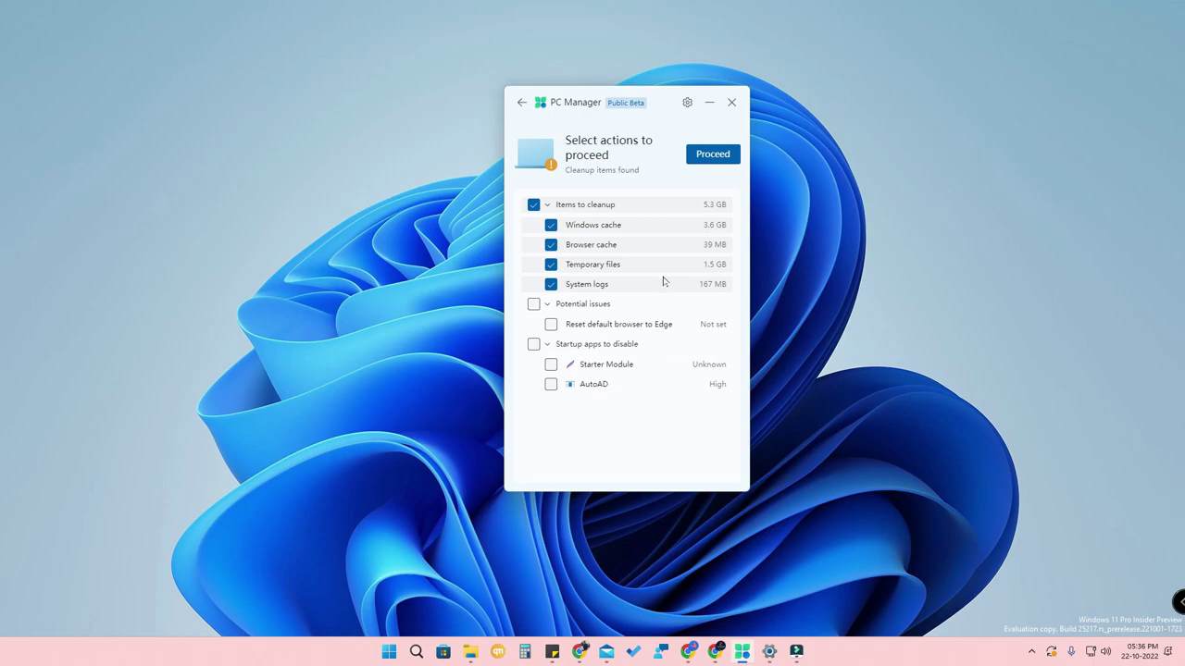
{"action": "left_click", "coordinate": [723, 164]}
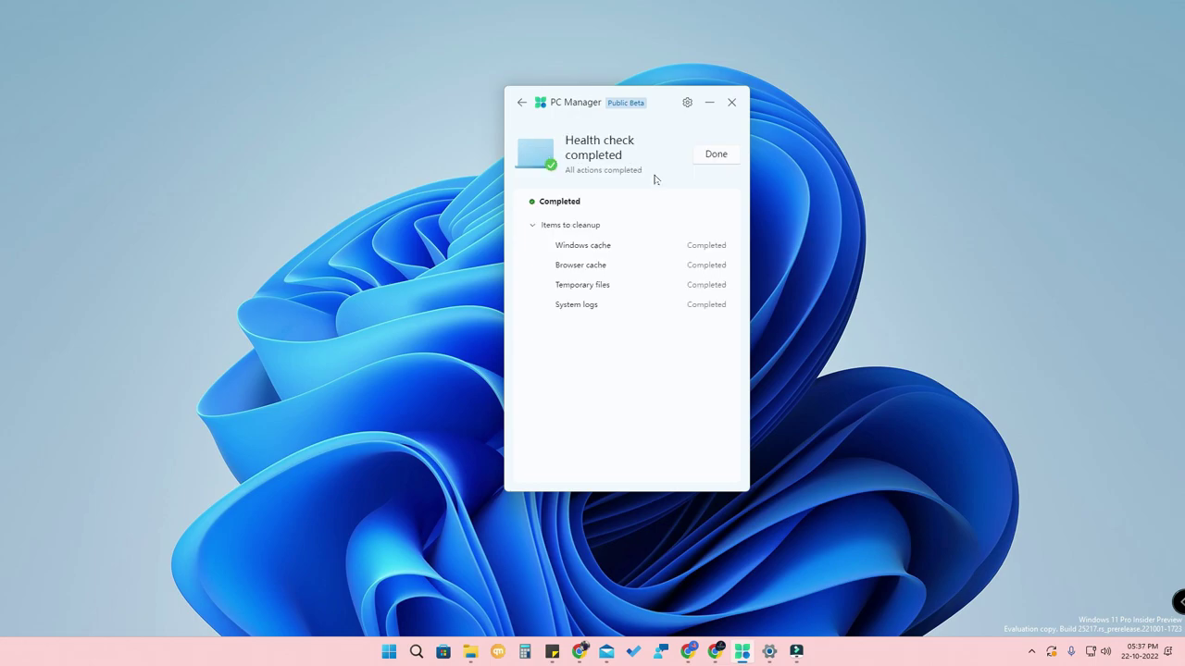
{"action": "left_click", "coordinate": [717, 156]}
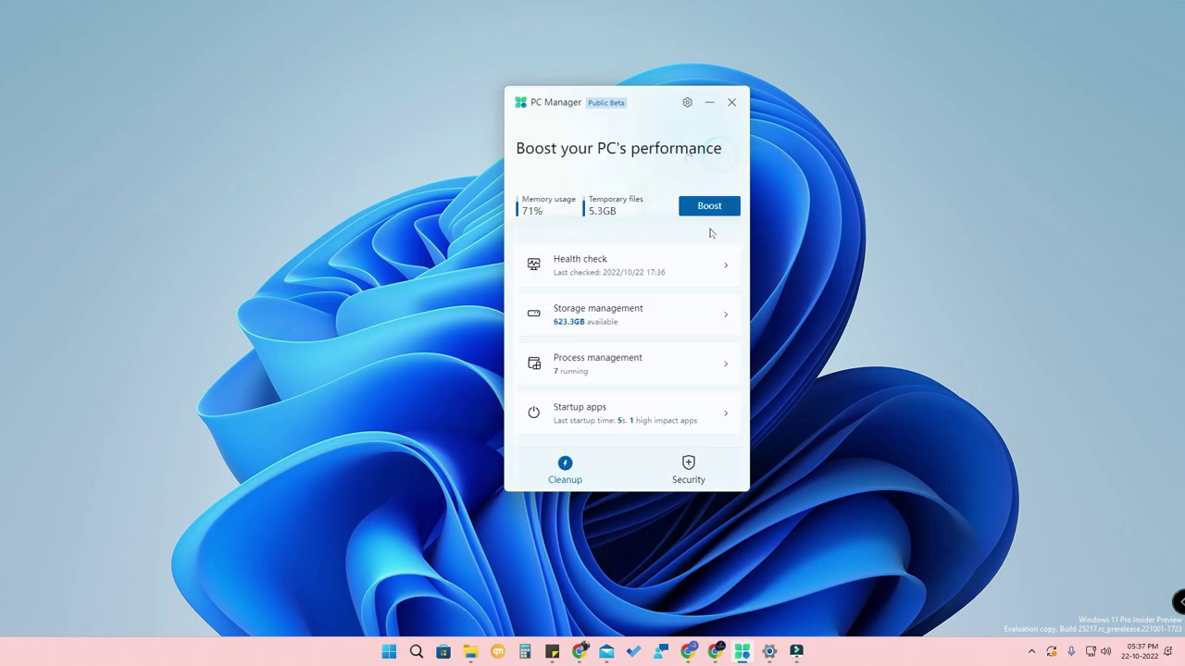
Boost the PC, then deep-clean system and web cache files to free 41.6 MB.
{"action": "left_click", "coordinate": [706, 208]}
{"action": "left_click", "coordinate": [656, 321]}
{"action": "left_click", "coordinate": [656, 320]}
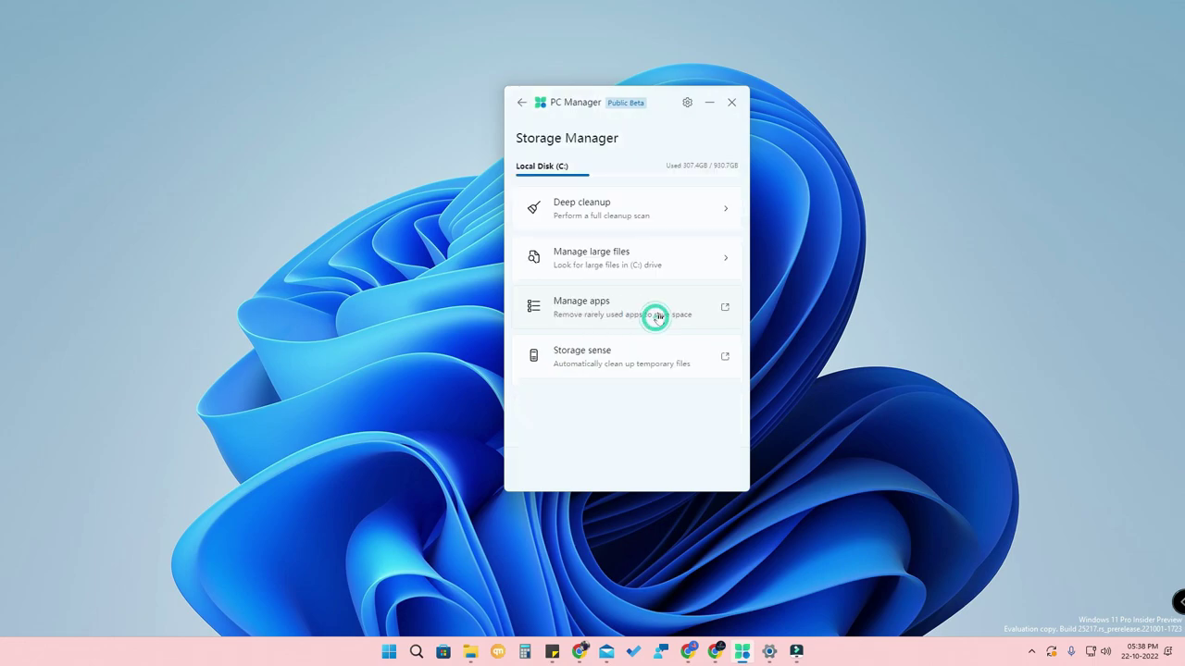
{"action": "left_click", "coordinate": [641, 207]}
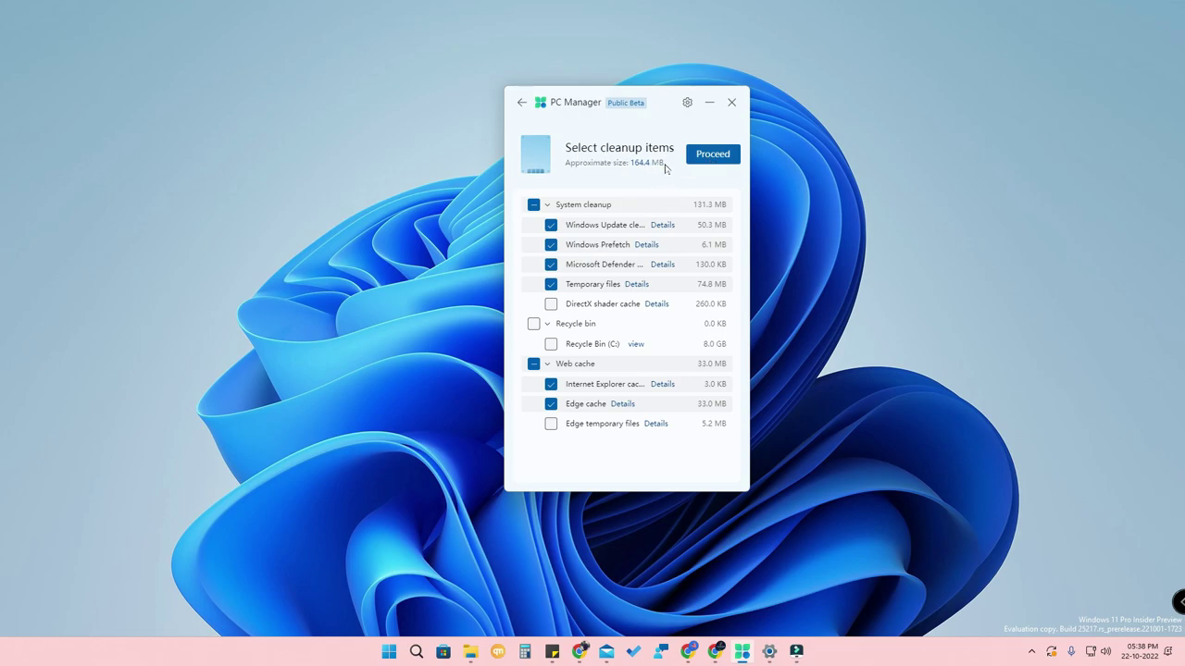
{"action": "left_click", "coordinate": [722, 154]}
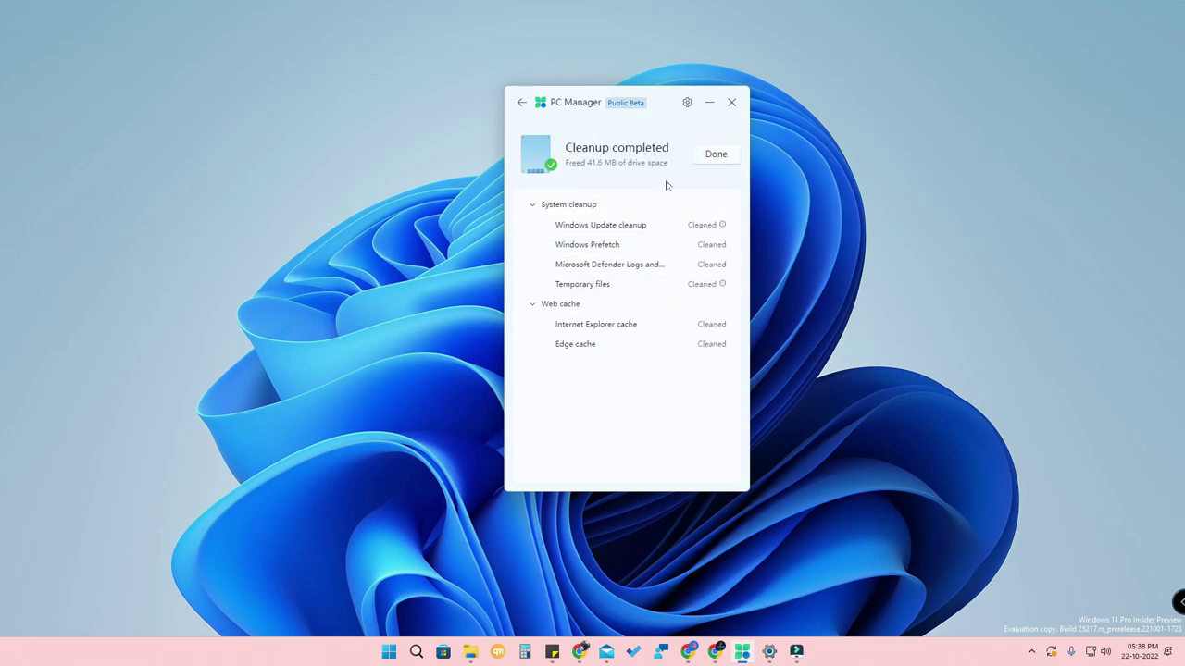
{"action": "left_click", "coordinate": [730, 154]}
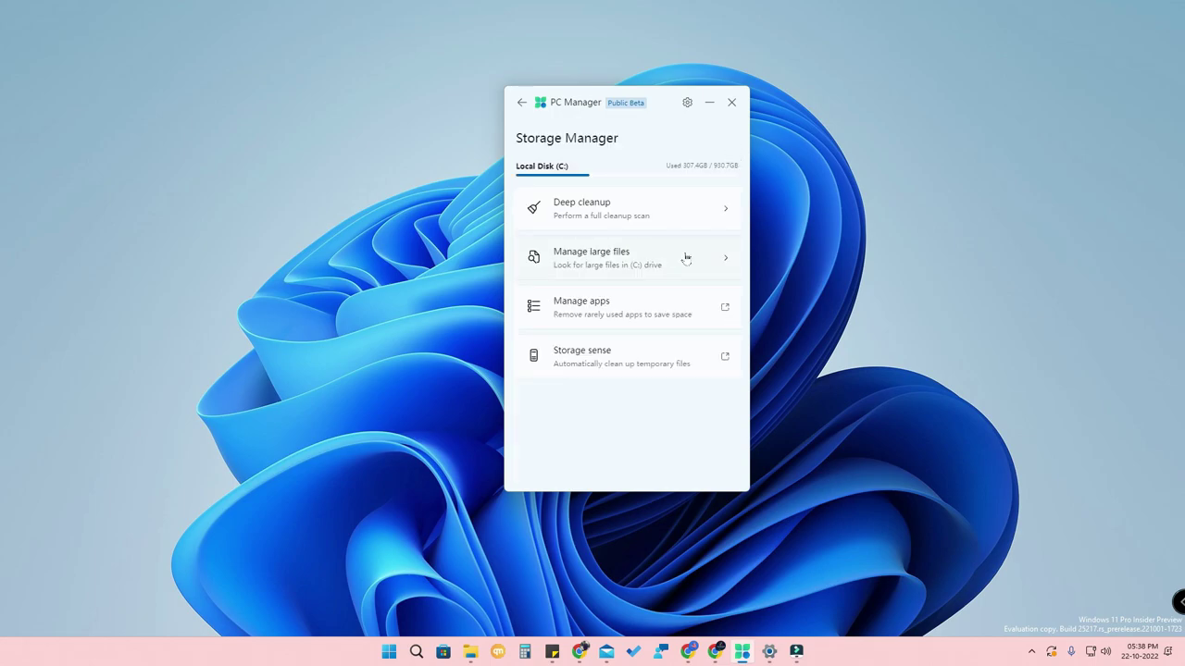
Filter Manage large files to over 100 MB and show the 12 results in File Explorer.
{"action": "left_click", "coordinate": [686, 259]}
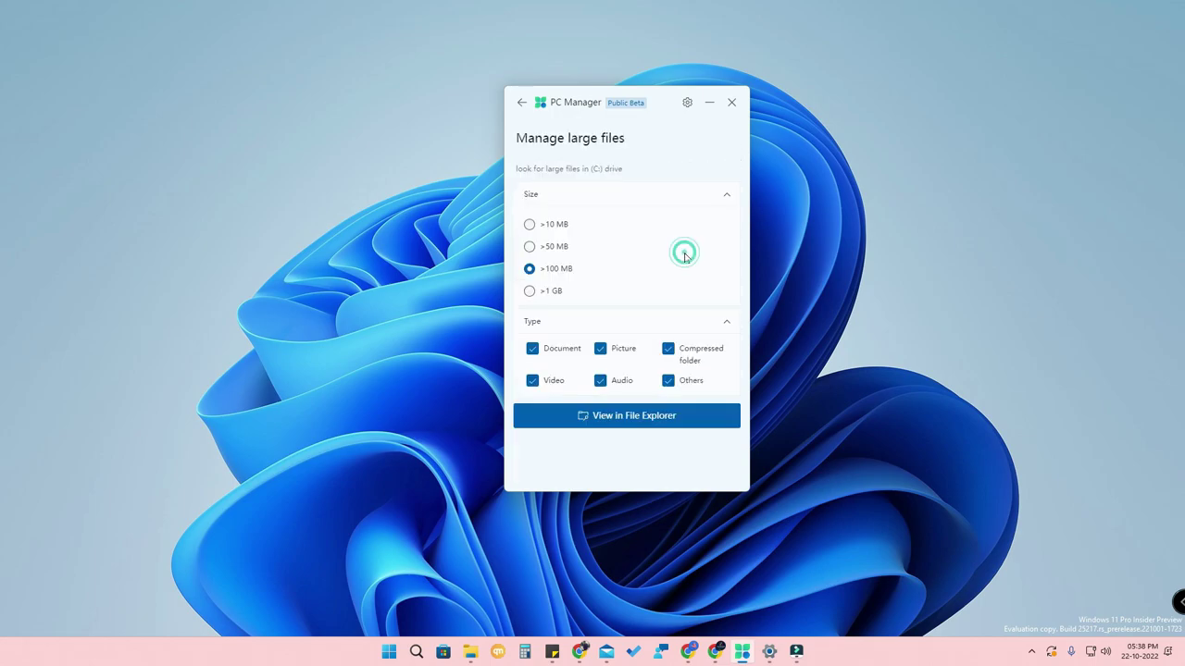
{"action": "left_click", "coordinate": [558, 294]}
{"action": "left_click", "coordinate": [563, 270]}
{"action": "left_click", "coordinate": [616, 423]}
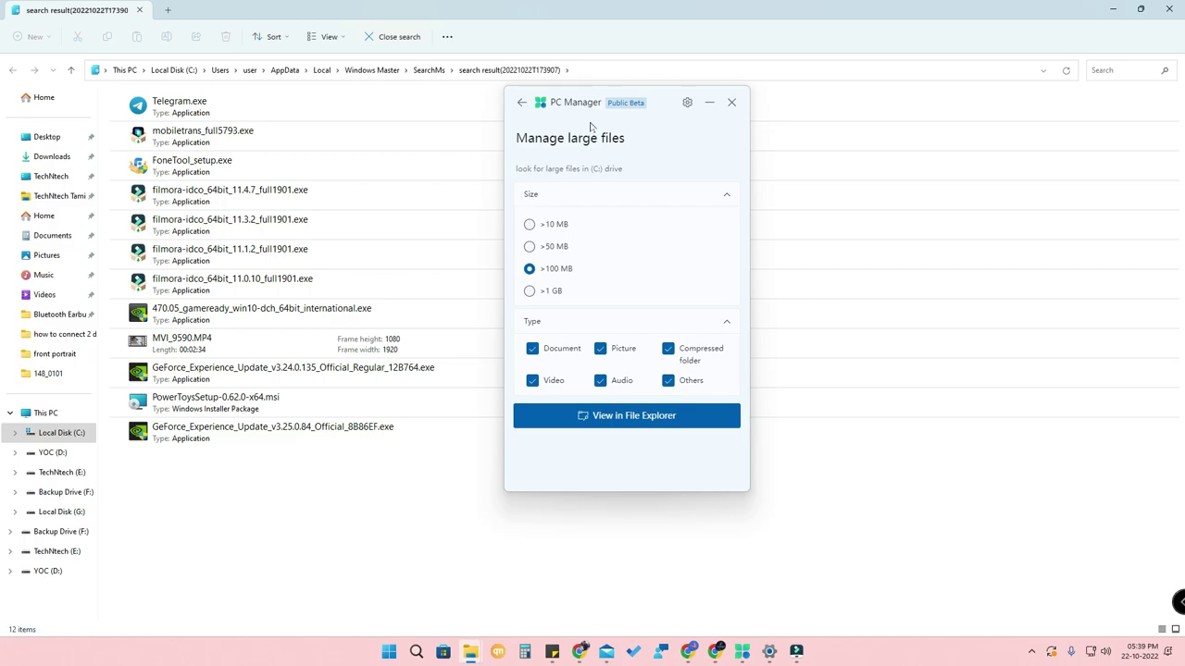
Minimize PC Manager and select the filmora 11.4.7, 11.3.2, 11.1.2 and 11.0.10 installers.
{"action": "left_click", "coordinate": [709, 102]}
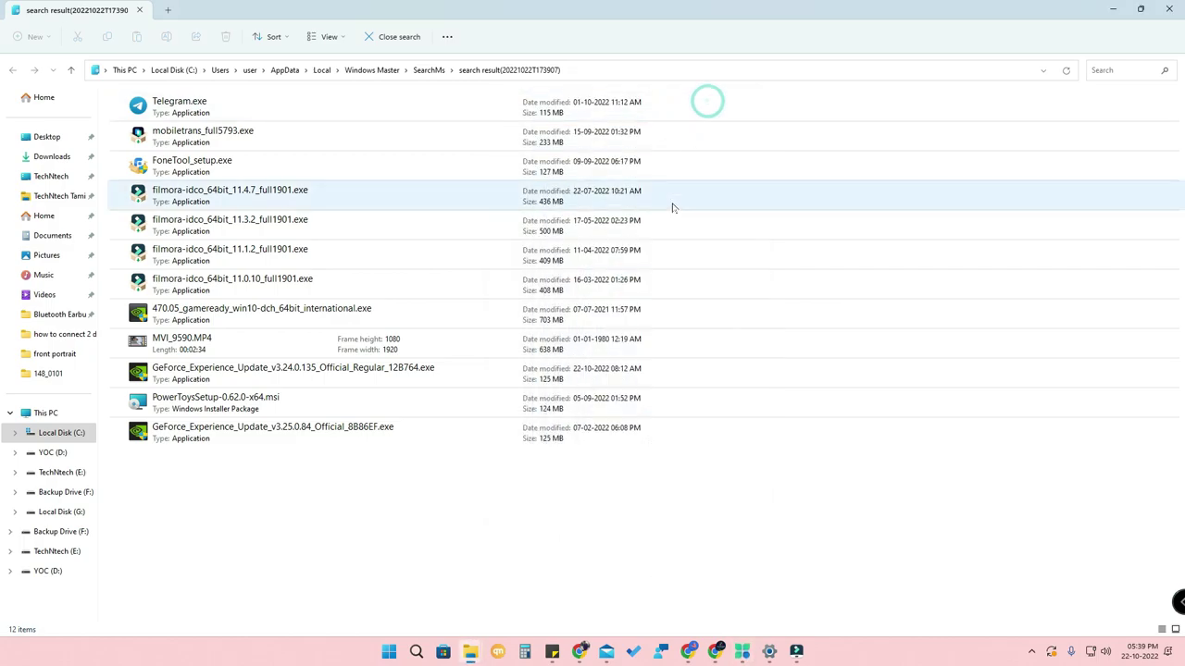
{"action": "left_click", "coordinate": [351, 197], "text": "shift"}
{"action": "left_click", "coordinate": [354, 194]}
{"action": "left_click", "coordinate": [353, 225], "text": "shift"}
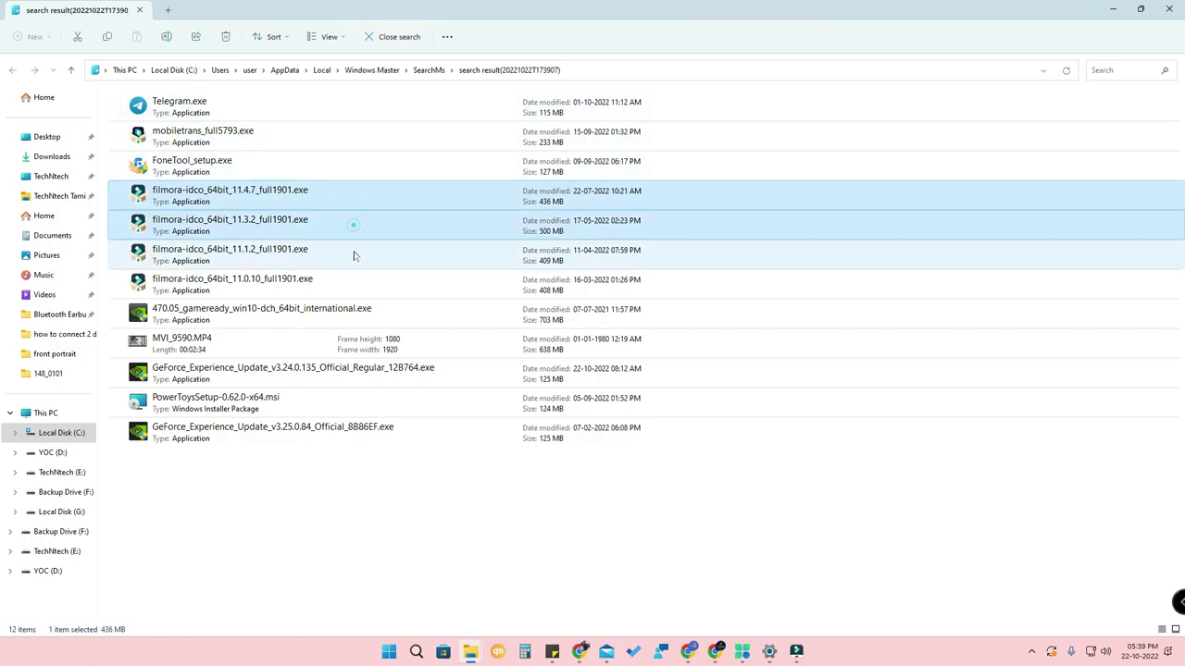
{"action": "left_click", "coordinate": [353, 254], "text": "shift"}
{"action": "left_click", "coordinate": [363, 284], "text": "shift"}
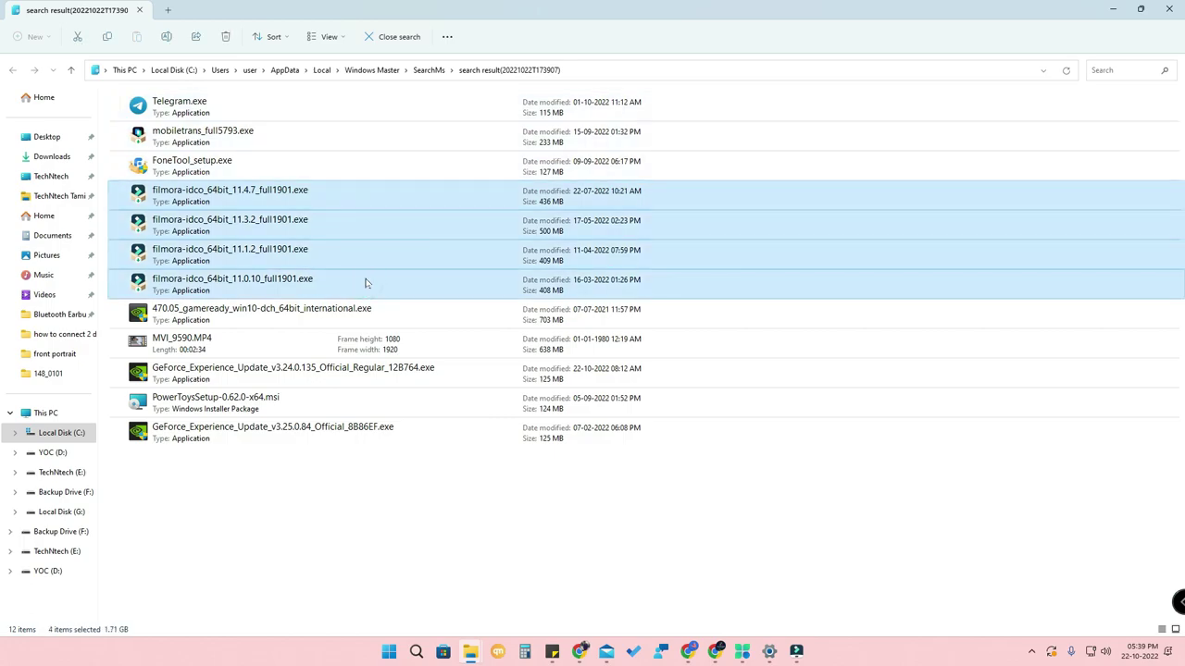
Delete the four selected installers, freeing 1.71 GB, and close File Explorer.
{"action": "key", "text": "super"}
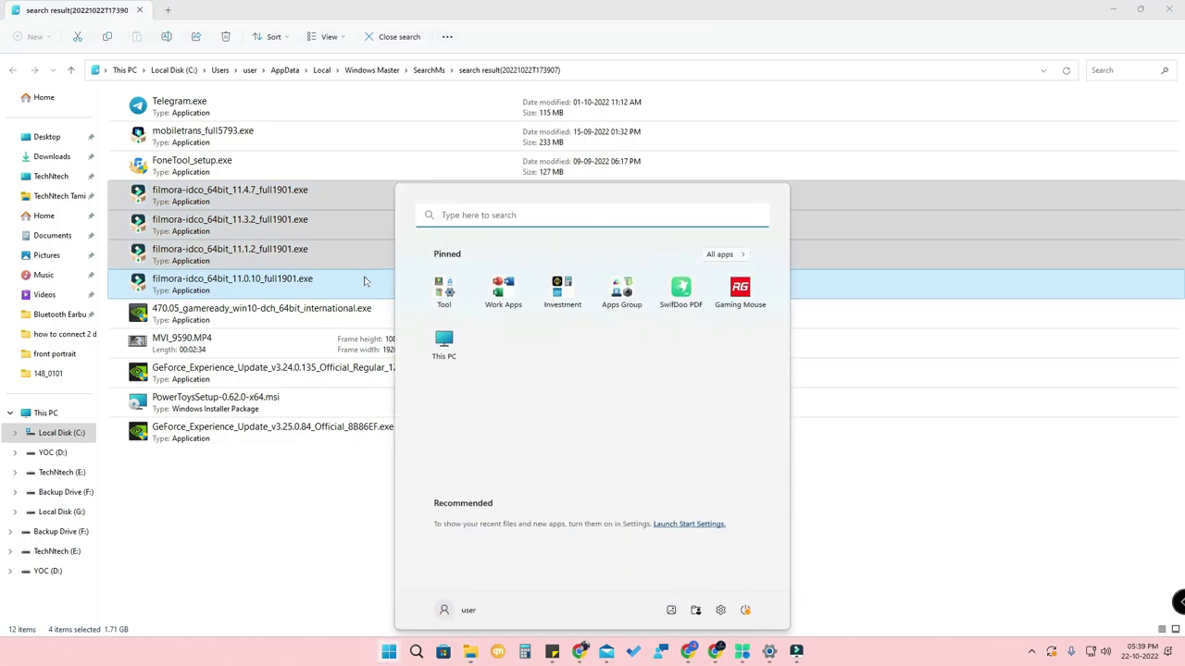
{"action": "key", "text": "Escape"}
{"action": "key", "text": "Delete"}
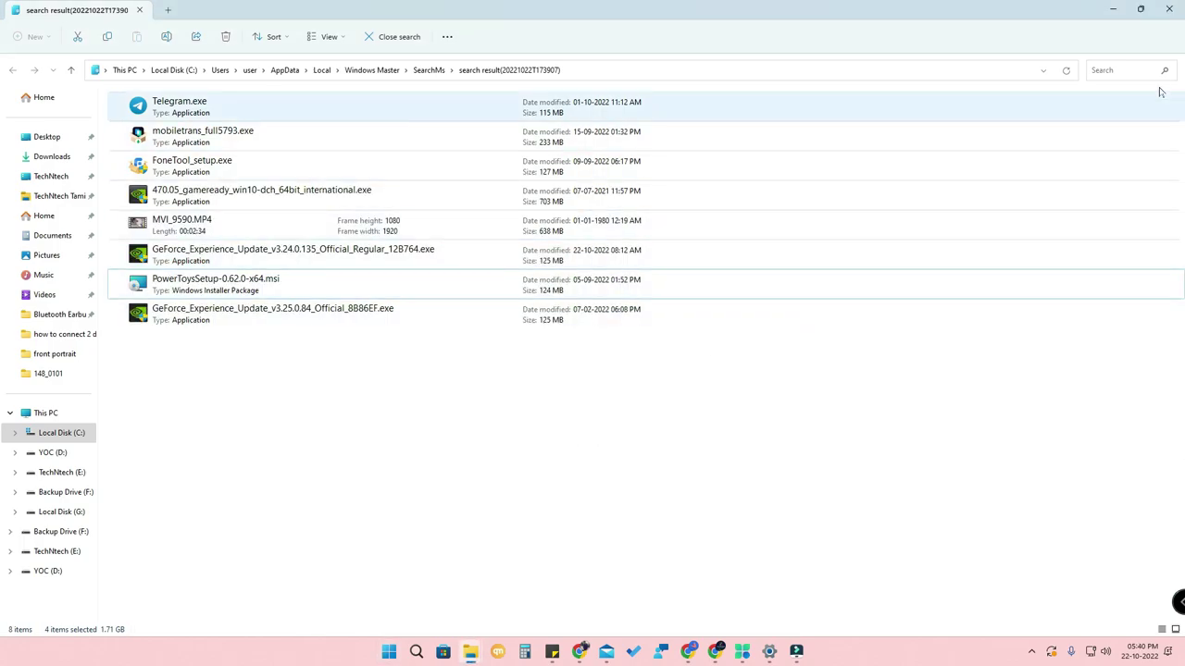
{"action": "left_click", "coordinate": [1167, 16]}
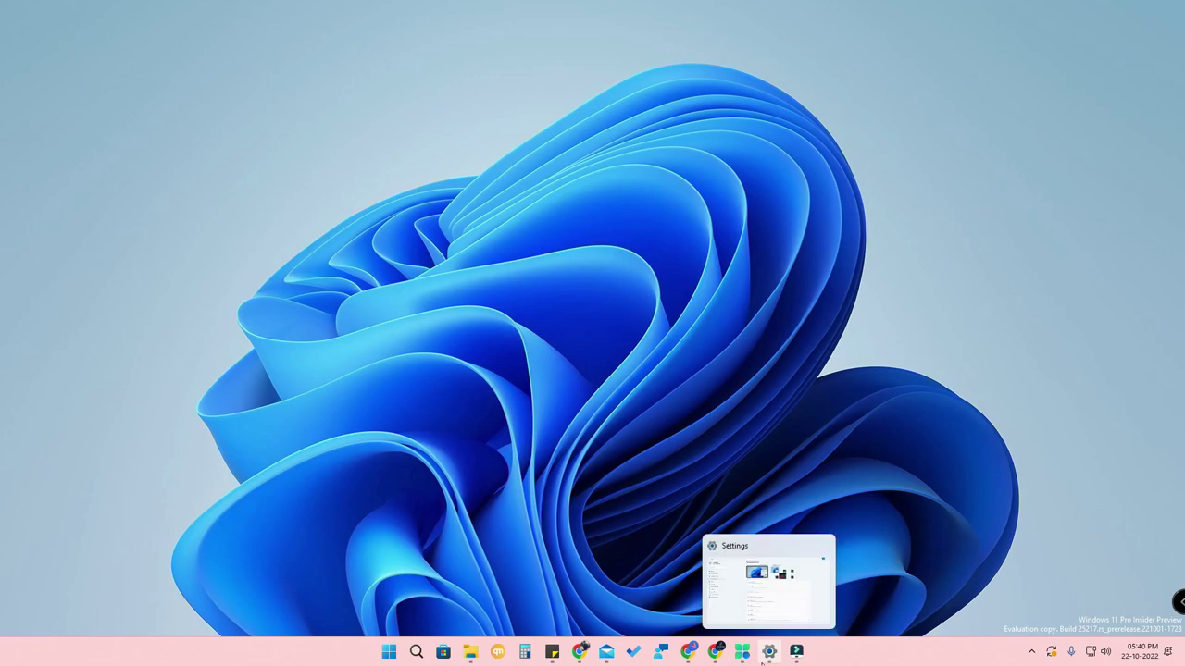
Restore PC Manager, briefly open then close installed apps Settings, and go back to the home page.
{"action": "left_click", "coordinate": [752, 655]}
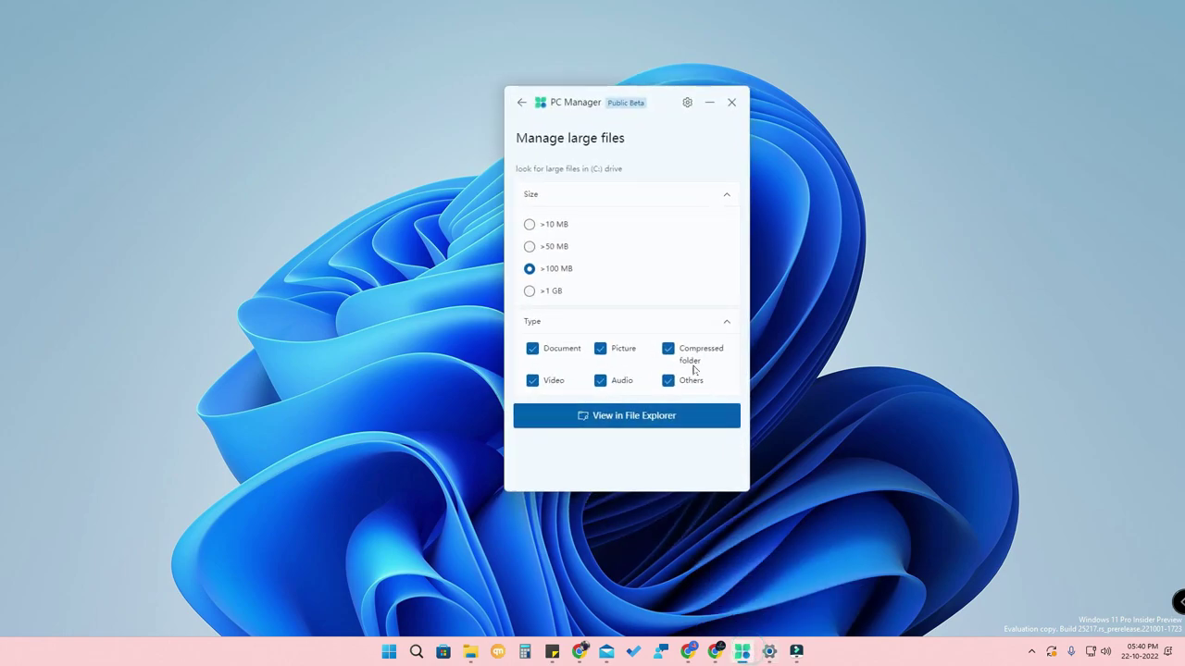
{"action": "left_click", "coordinate": [521, 103]}
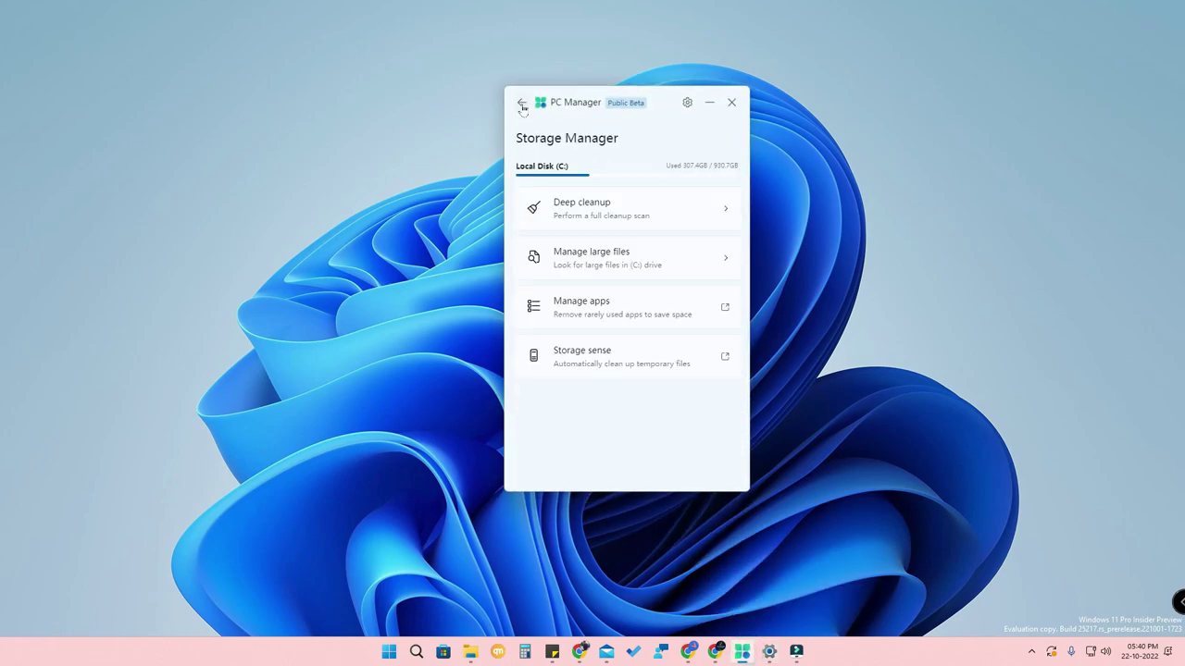
{"action": "left_click", "coordinate": [634, 306]}
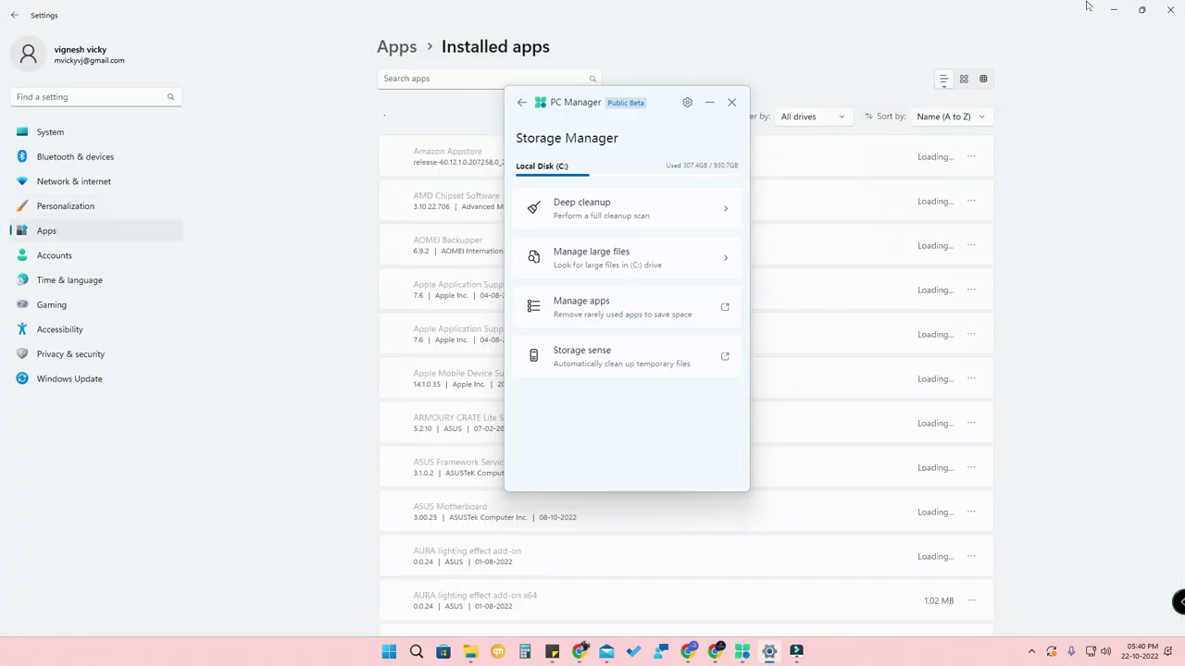
{"action": "left_click", "coordinate": [1170, 10]}
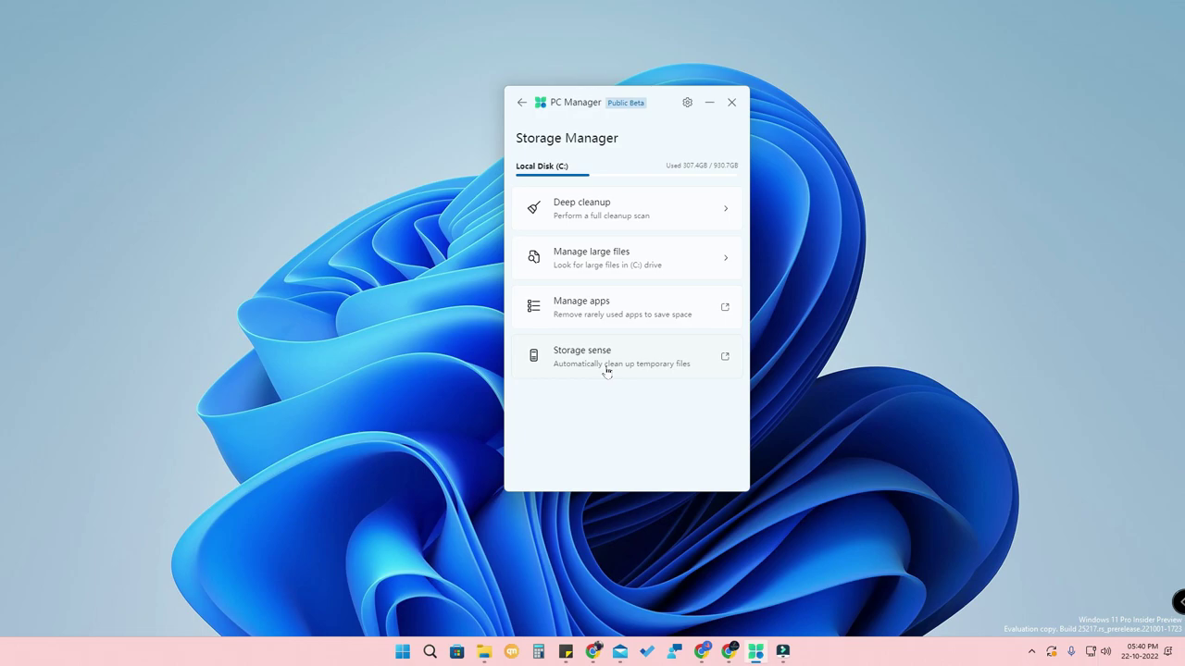
{"action": "key", "text": "alt+Left"}
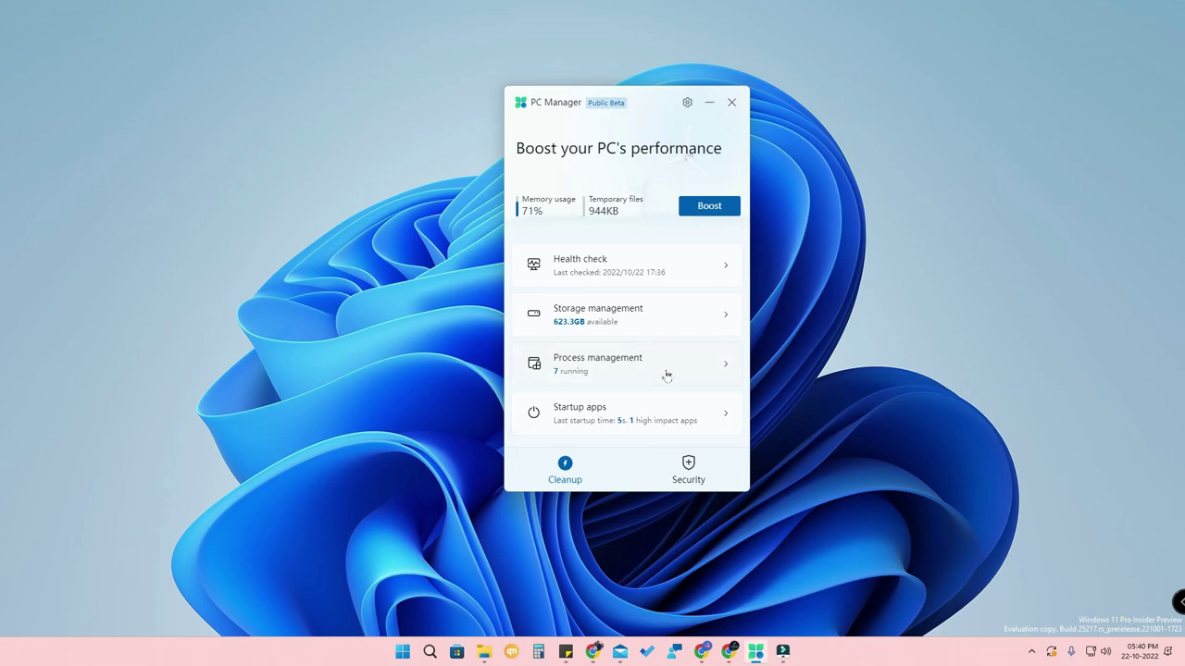
End and confirm the MiPhoneHelper and A-Volute NS processes, then go back home.
{"action": "left_click", "coordinate": [666, 374]}
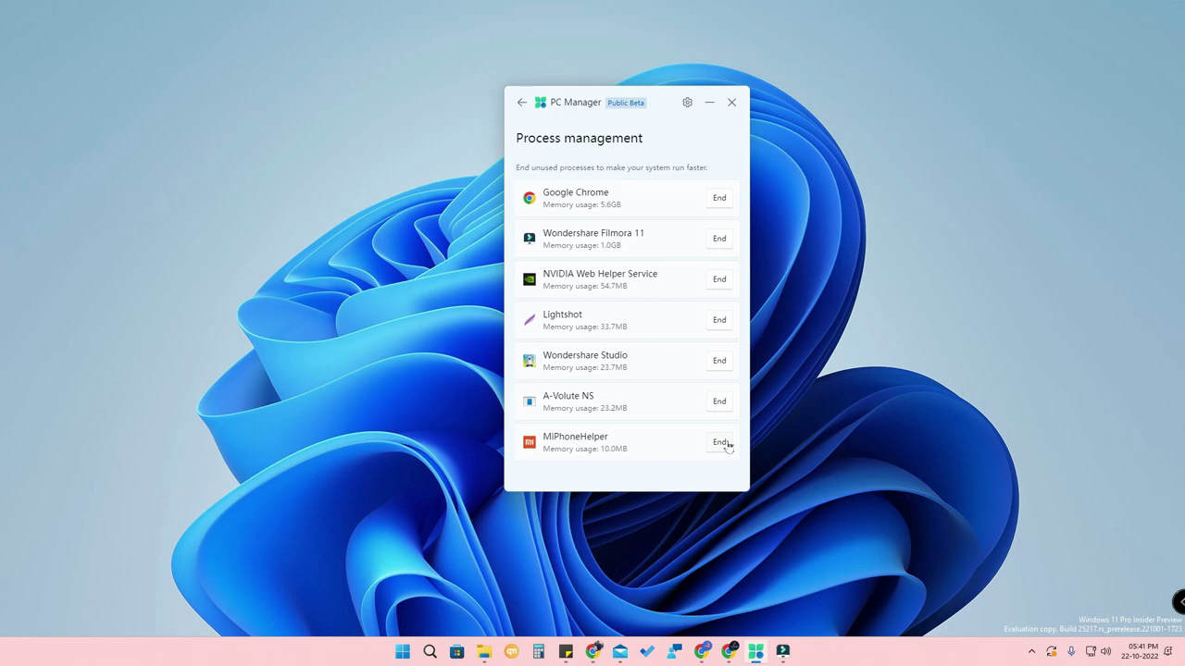
{"action": "left_click", "coordinate": [719, 443]}
{"action": "left_click", "coordinate": [609, 331]}
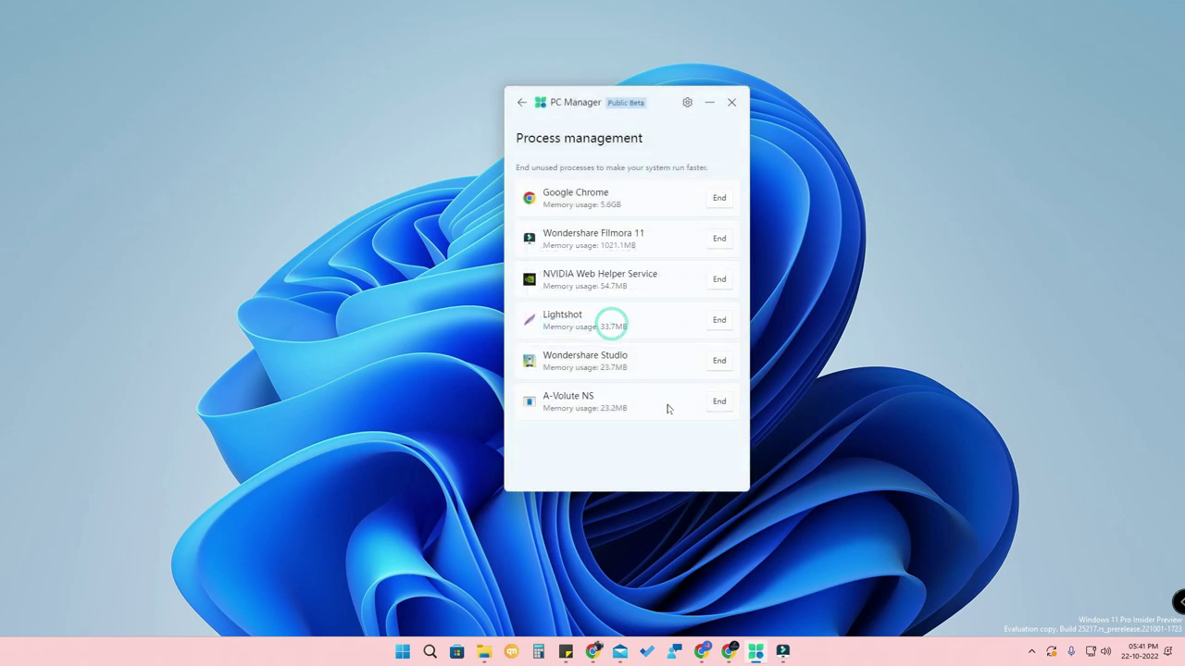
{"action": "left_click", "coordinate": [719, 401]}
{"action": "left_click", "coordinate": [606, 326]}
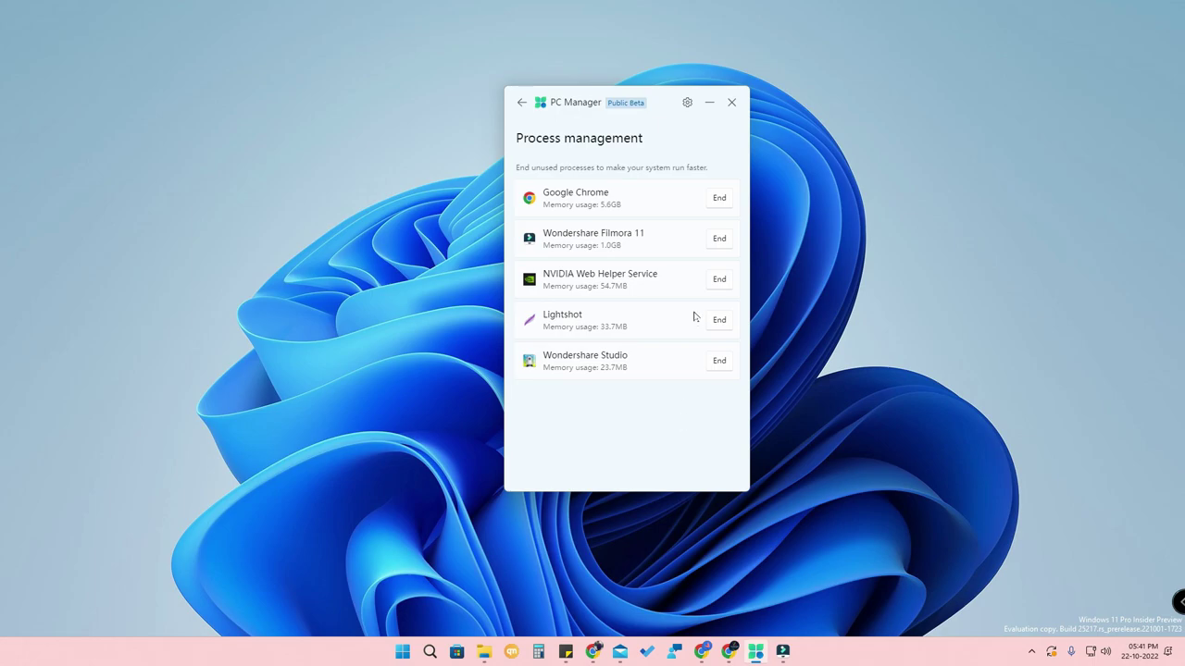
{"action": "left_click", "coordinate": [521, 102]}
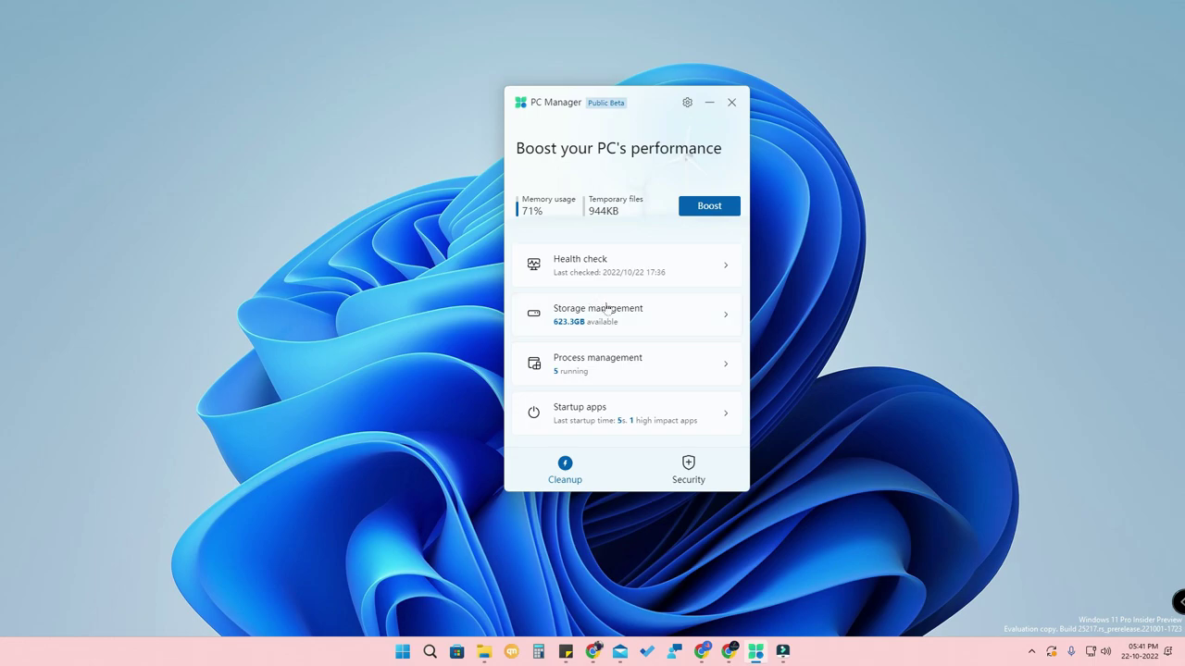
Switch the last AutoAD entry in Startup apps to Off, then go back home.
{"action": "left_click", "coordinate": [653, 410]}
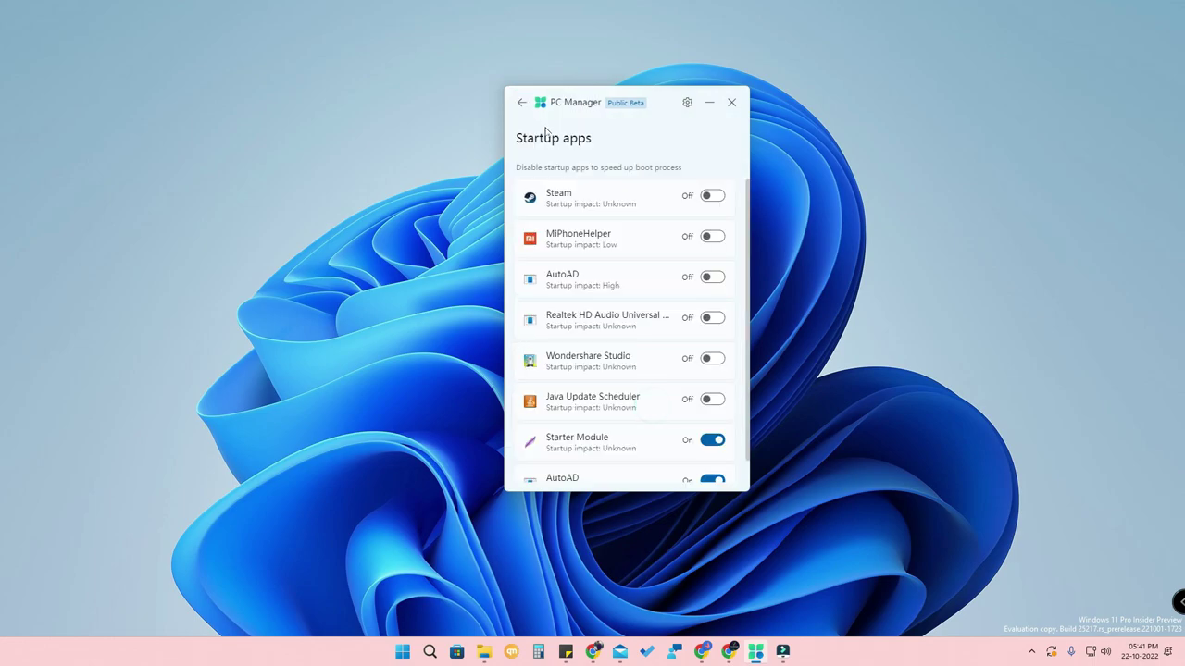
{"action": "left_click", "coordinate": [522, 103]}
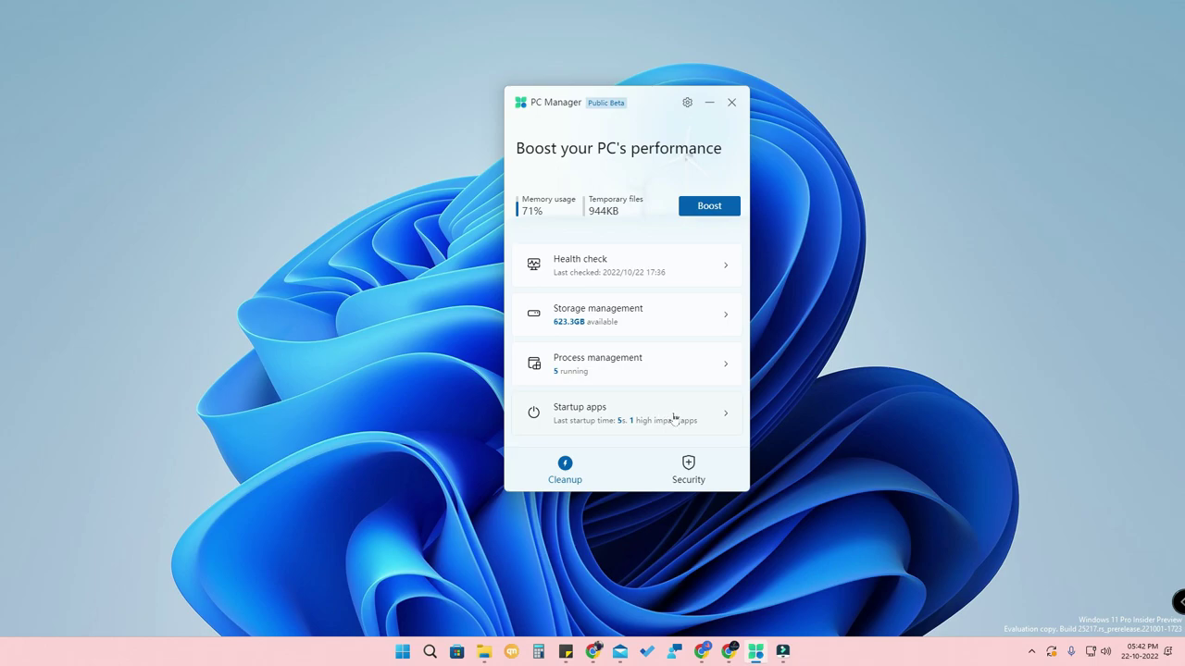
{"action": "left_click", "coordinate": [676, 418]}
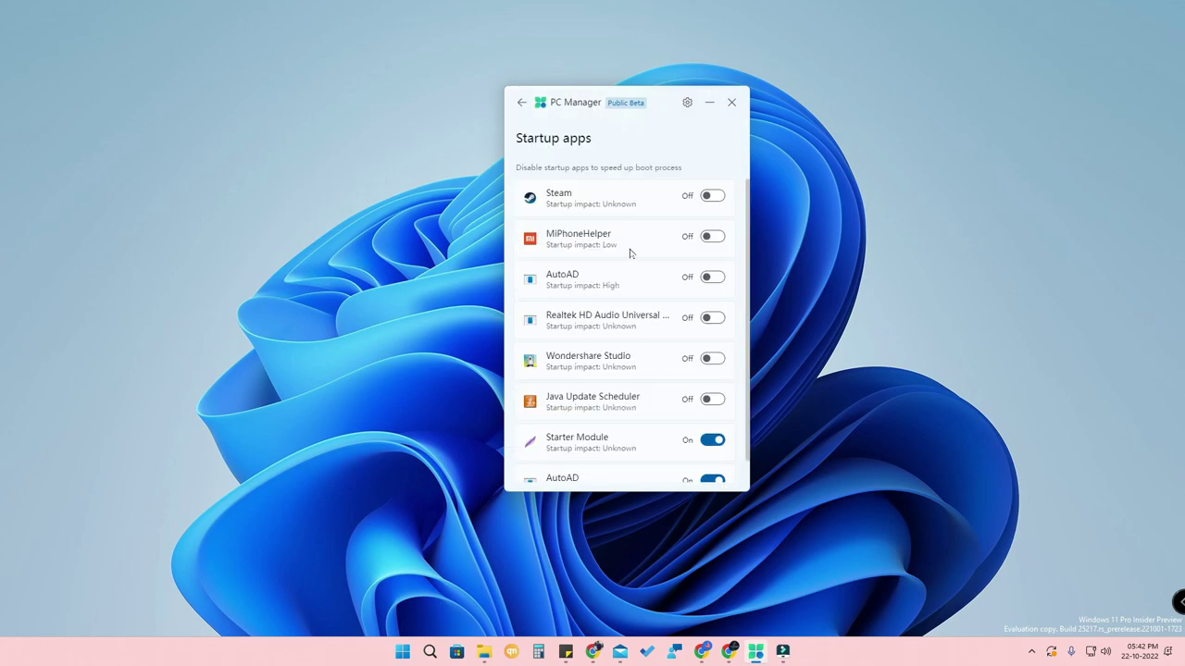
{"action": "scroll", "coordinate": [648, 324], "scroll_direction": "down", "scroll_amount": 2}
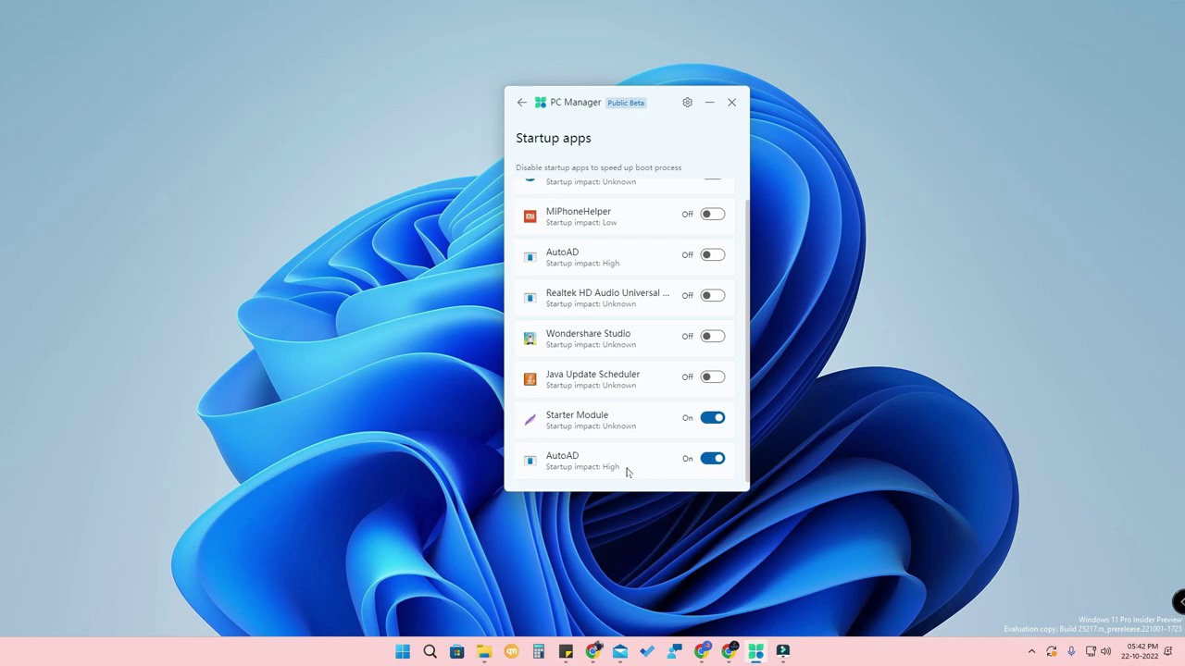
{"action": "left_click", "coordinate": [711, 458]}
{"action": "scroll", "coordinate": [677, 429], "scroll_direction": "up", "scroll_amount": 2}
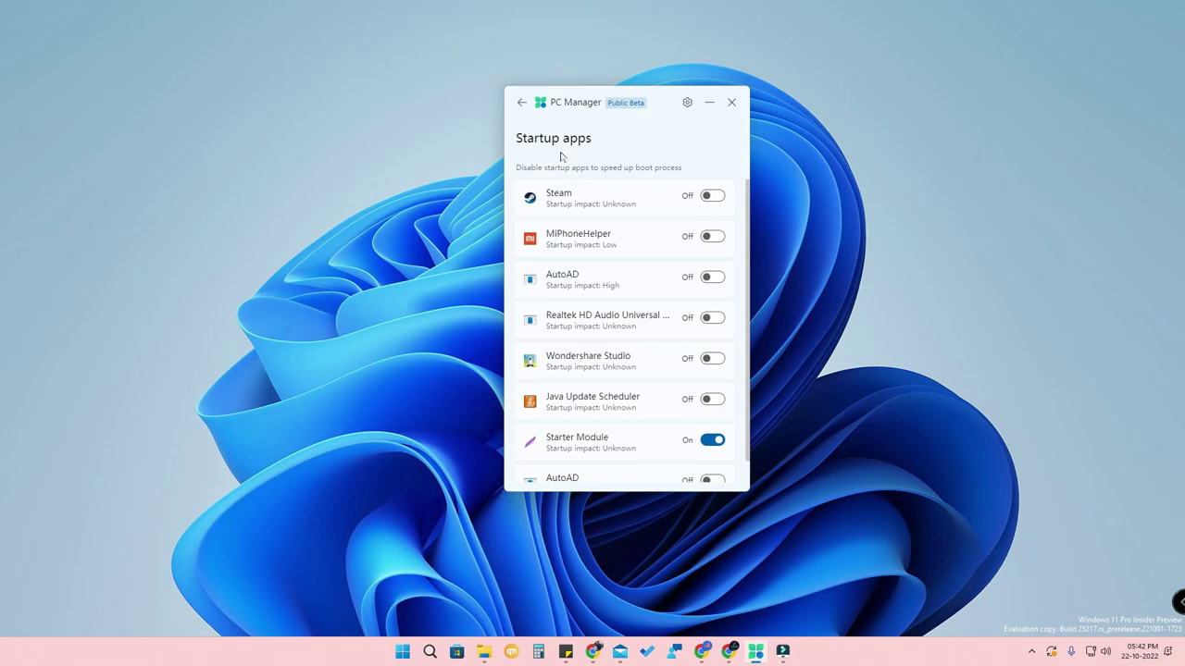
{"action": "left_click", "coordinate": [522, 103]}
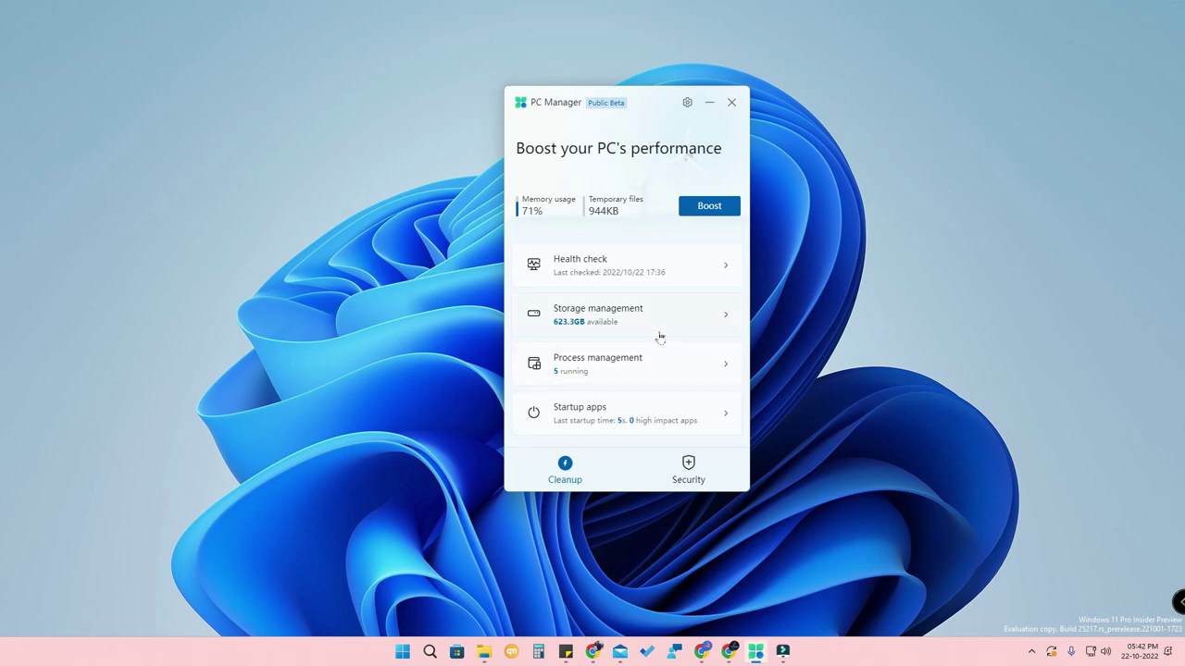
Run Boost to clear the 944KB of temporary files, then bring Chrome forward.
{"action": "left_click", "coordinate": [705, 217]}
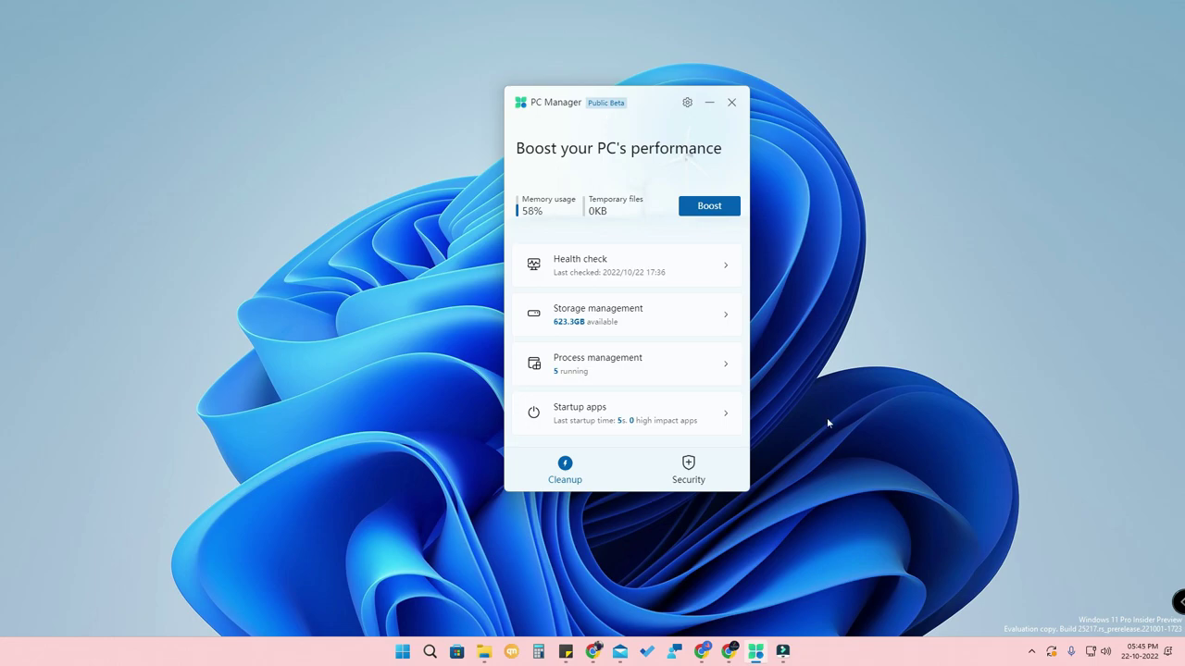
{"action": "left_click", "coordinate": [701, 652]}
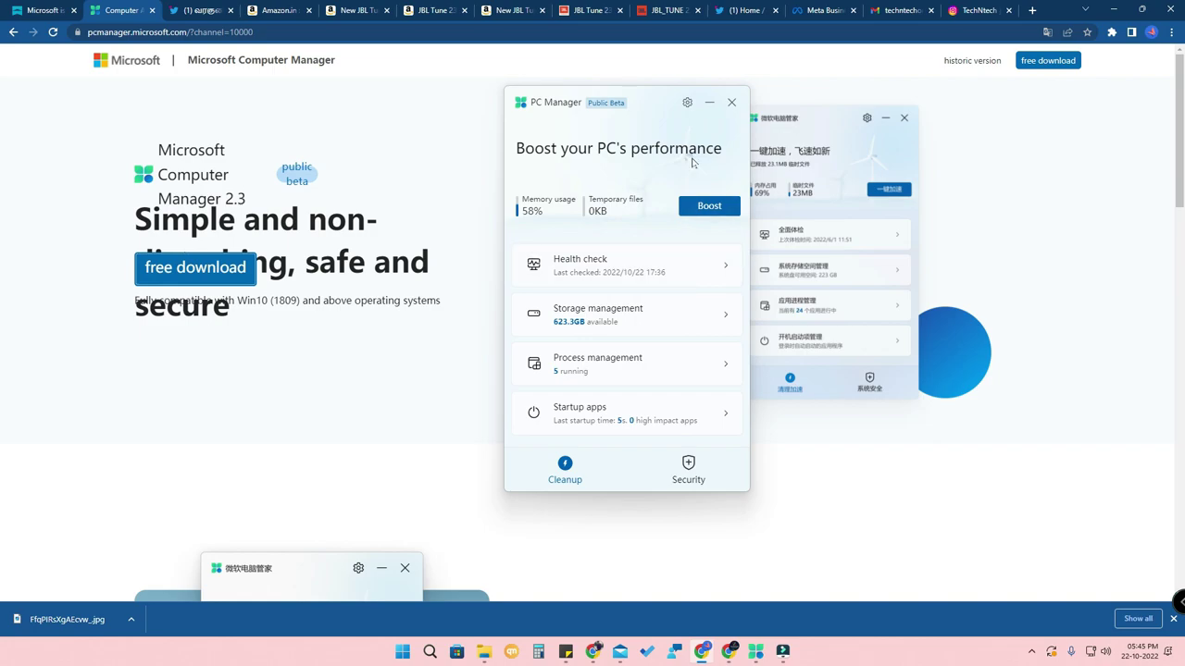
Hide PC Manager and start the MSPCManagerSetup.exe download from the Chrome page.
{"action": "left_click", "coordinate": [708, 101]}
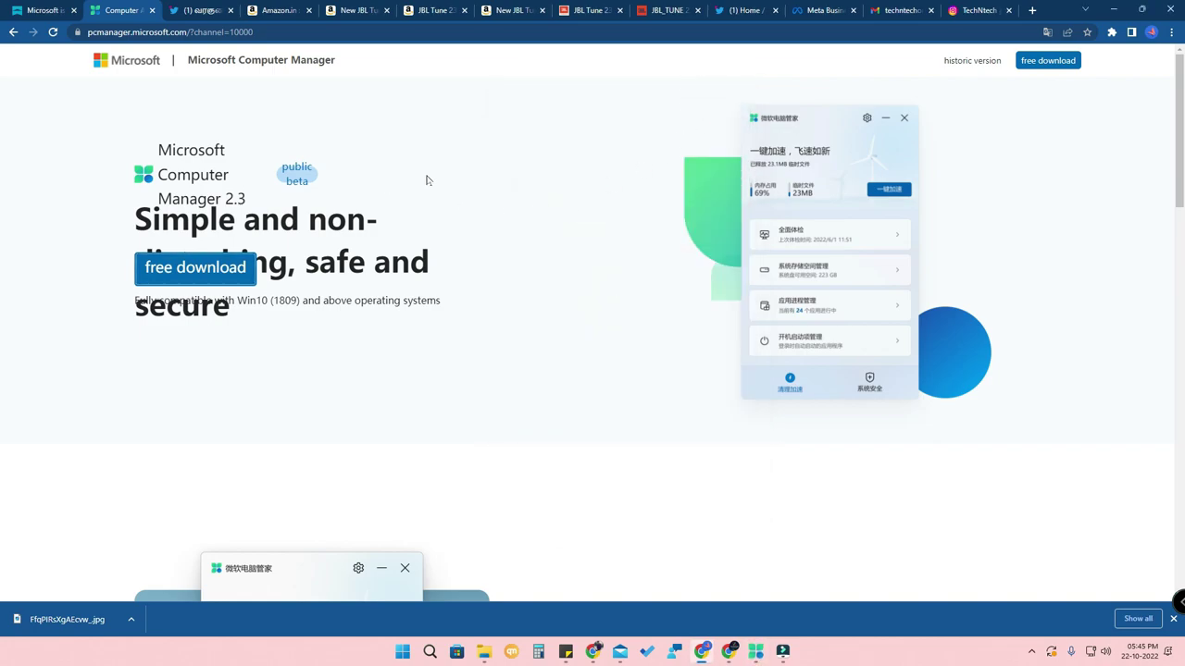
{"action": "left_click", "coordinate": [219, 280]}
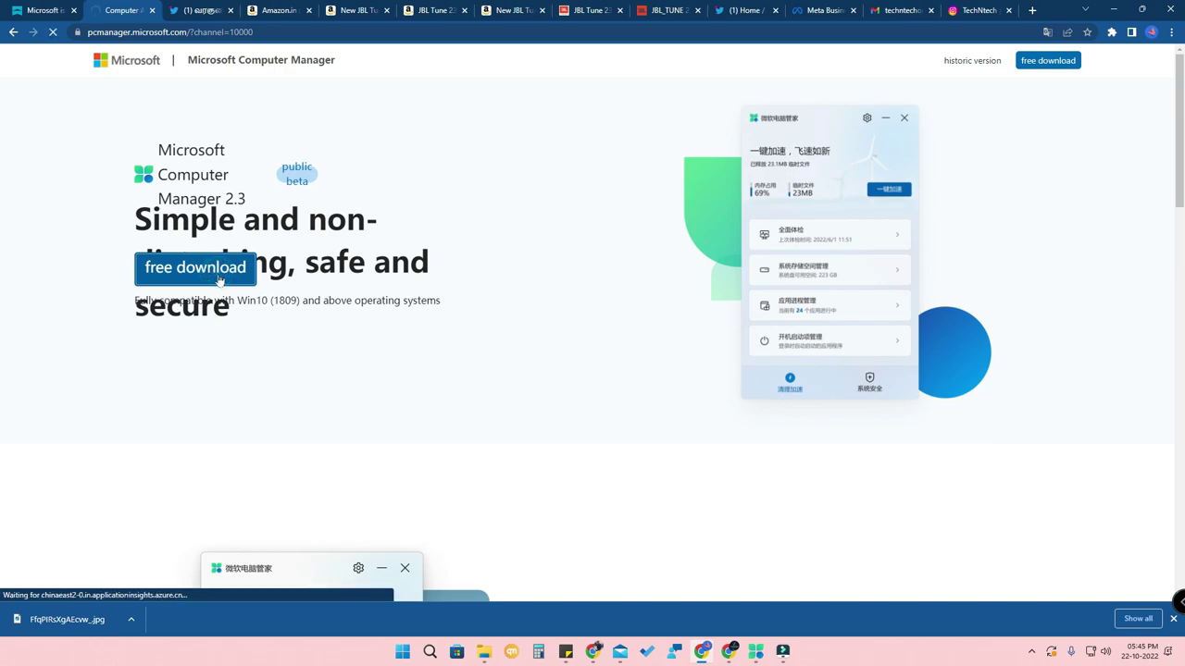